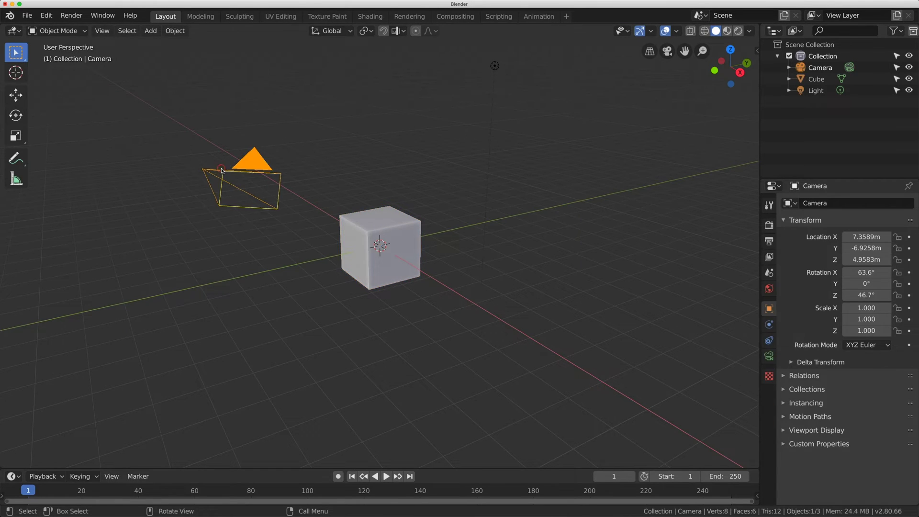
# Step: Delete the Camera and Light from the scene
pyautogui.click(242, 167)
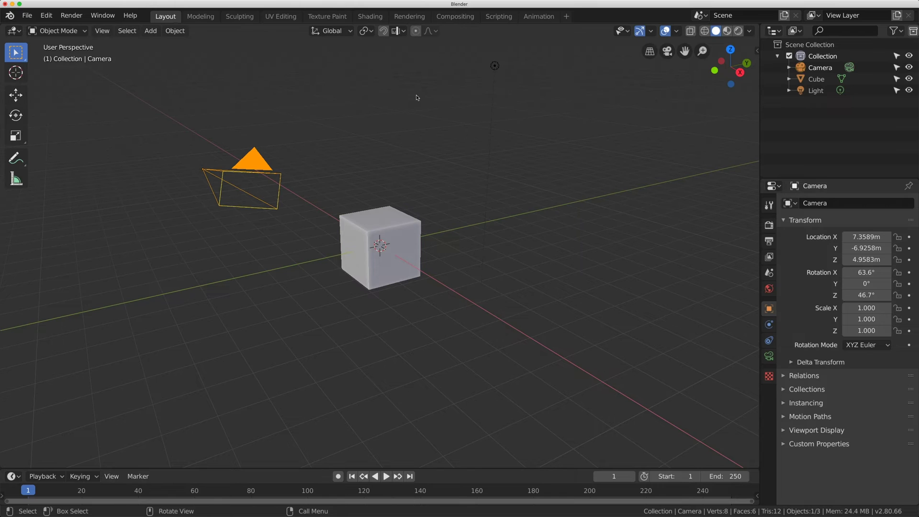
pyautogui.keyDown('shift'); pyautogui.click(495, 66); pyautogui.keyUp('shift')
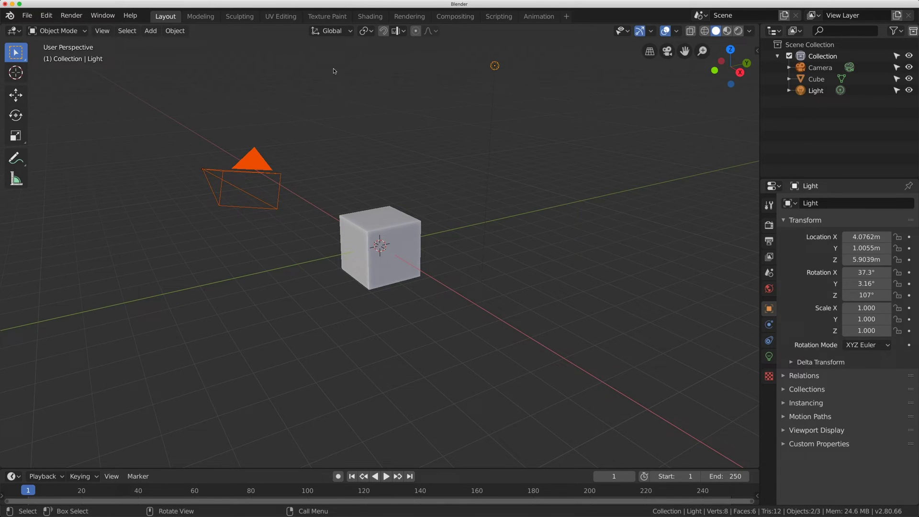
pyautogui.click(175, 31)
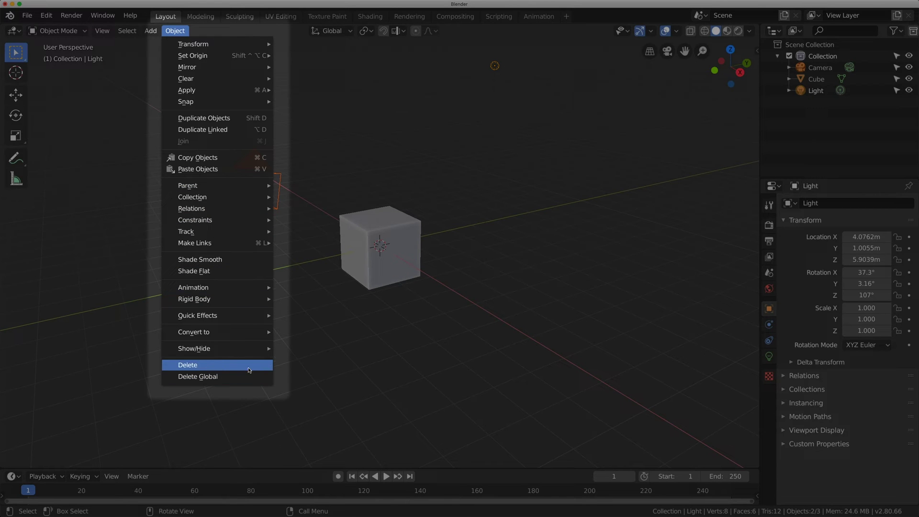
pyautogui.click(262, 369)
# Step: Move the Cube along Y to 3.5341 m with the Move tool
pyautogui.click(378, 236)
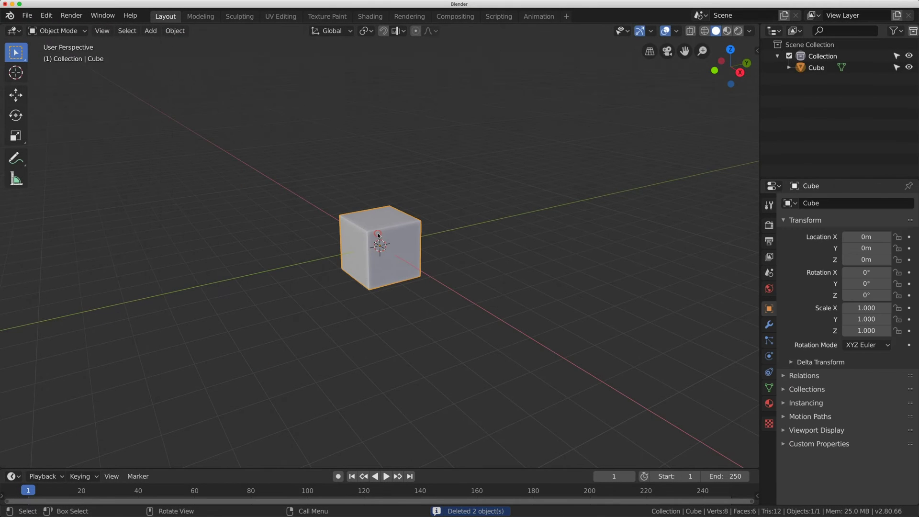
pyautogui.click(15, 95)
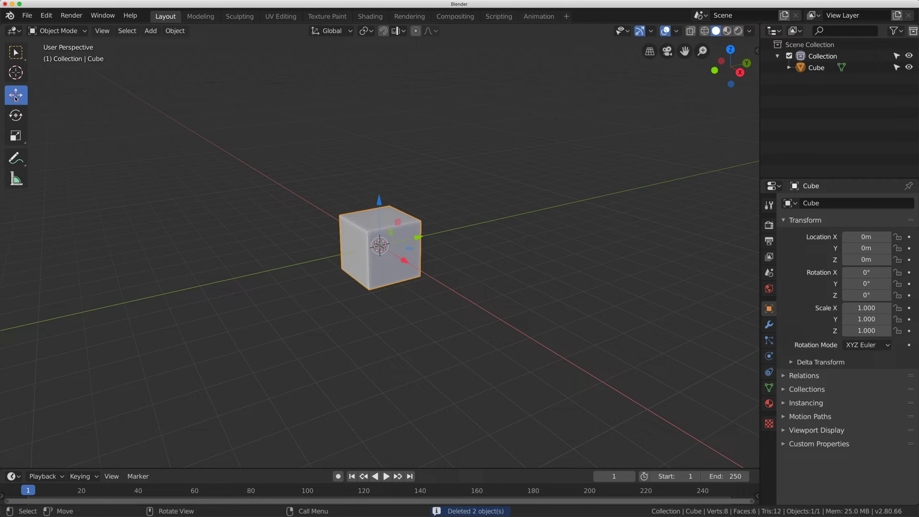
pyautogui.moveTo(419, 239); pyautogui.dragTo(500, 220)
# Step: Duplicate the Cube as Cube.001, placed to its left and shifted along Z and X
pyautogui.click(175, 31)
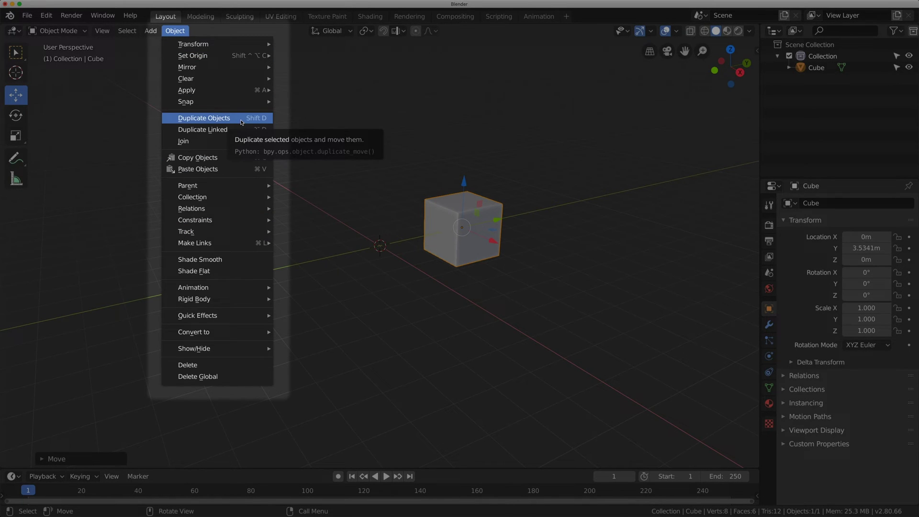
pyautogui.click(241, 119)
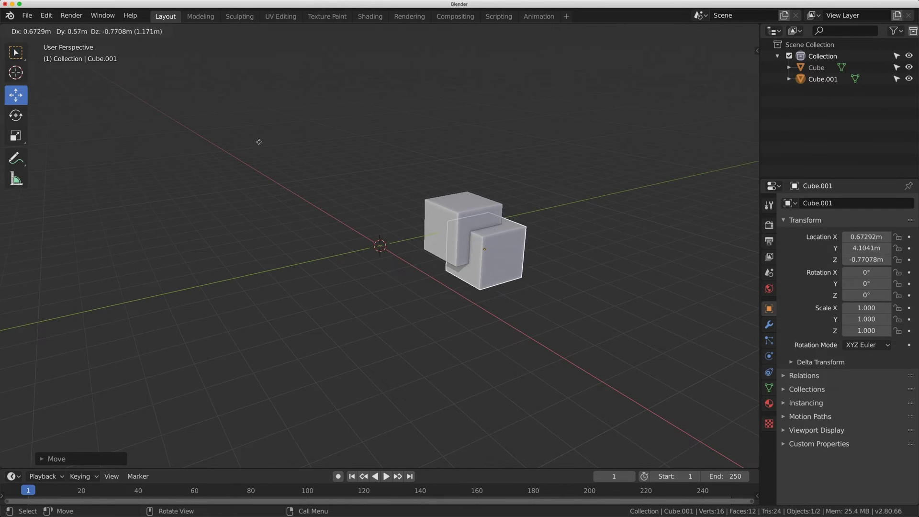
pyautogui.click(109, 156)
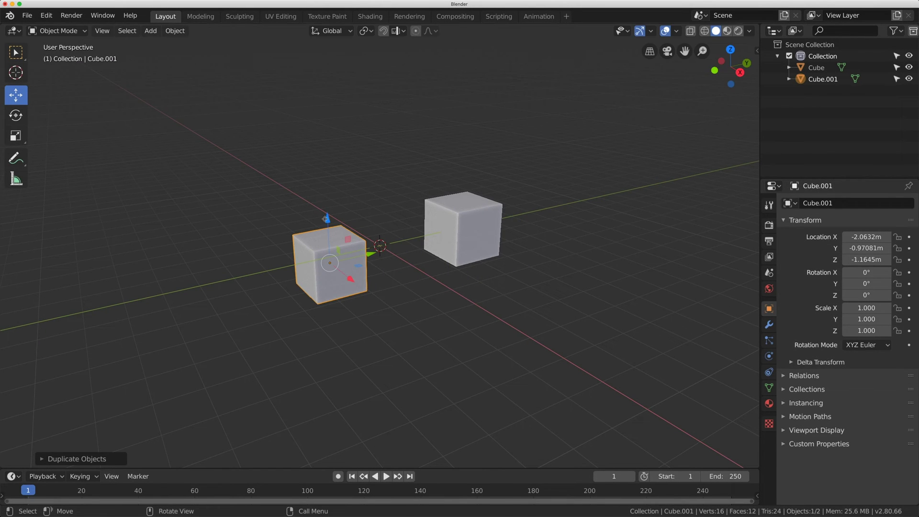
pyautogui.moveTo(326, 218)
pyautogui.mouseDown()
pyautogui.moveTo(330, 201)
pyautogui.moveTo(335, 207)
pyautogui.mouseUp()
pyautogui.moveTo(356, 271); pyautogui.dragTo(358, 250)
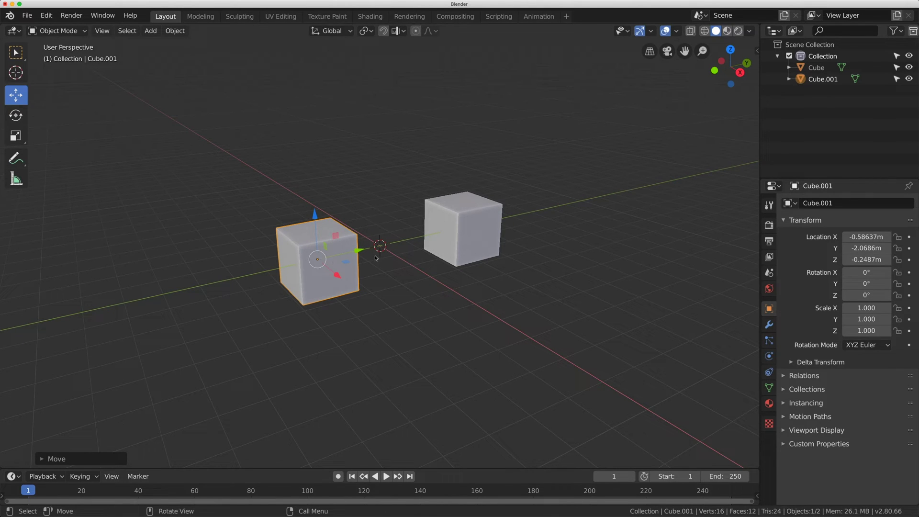
pyautogui.click(454, 231)
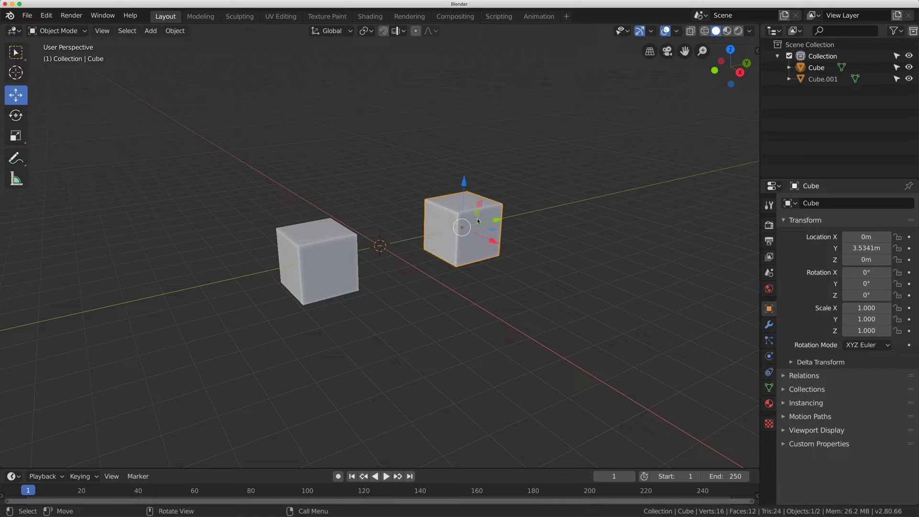
# Step: Show Cube.001's transform values in the sidebar Item tab and inspect the Location Y and Dimensions context menus
pyautogui.click(324, 241)
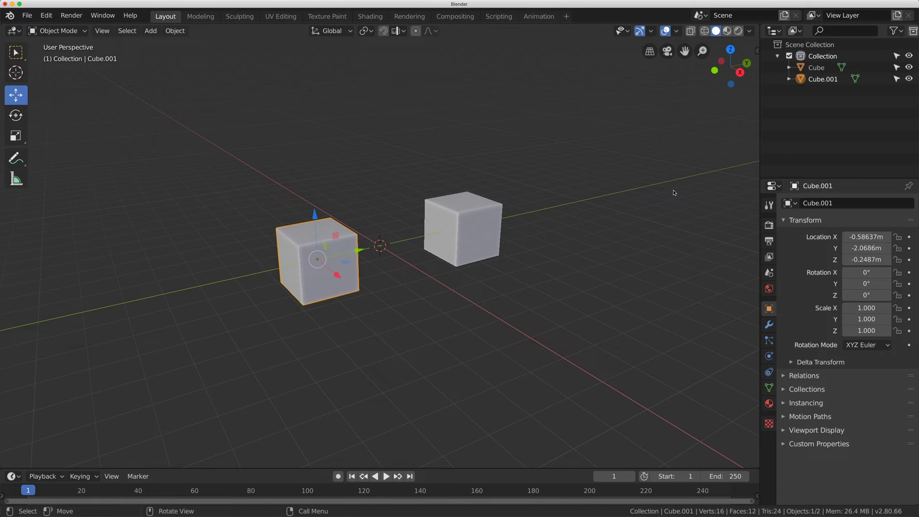
pyautogui.press('n')
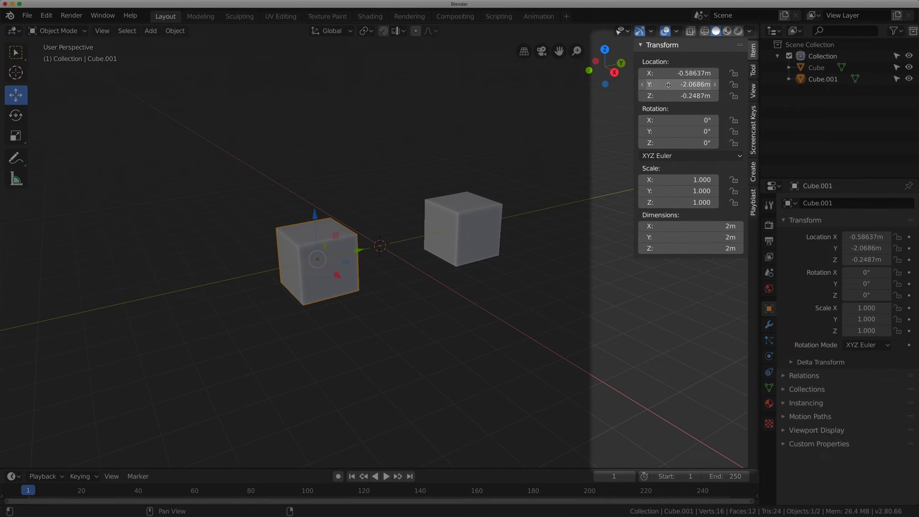
pyautogui.rightClick(668, 85)
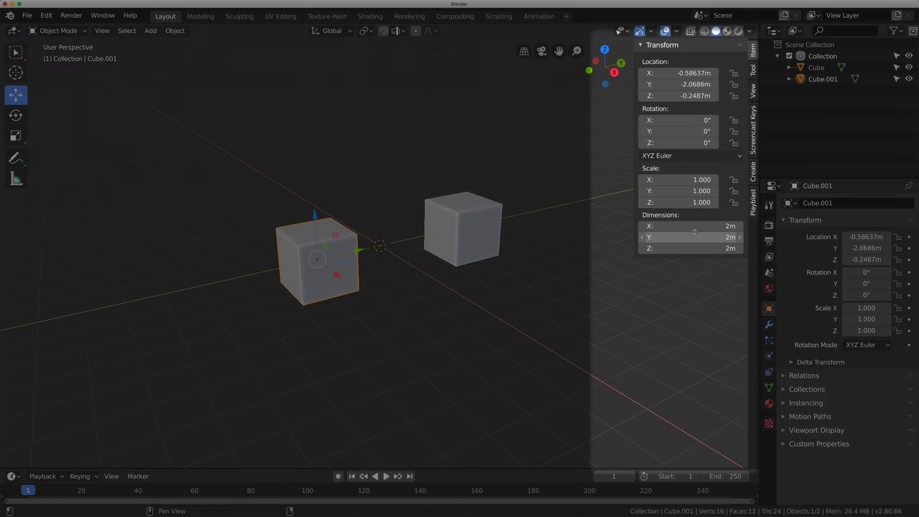
pyautogui.rightClick(689, 224)
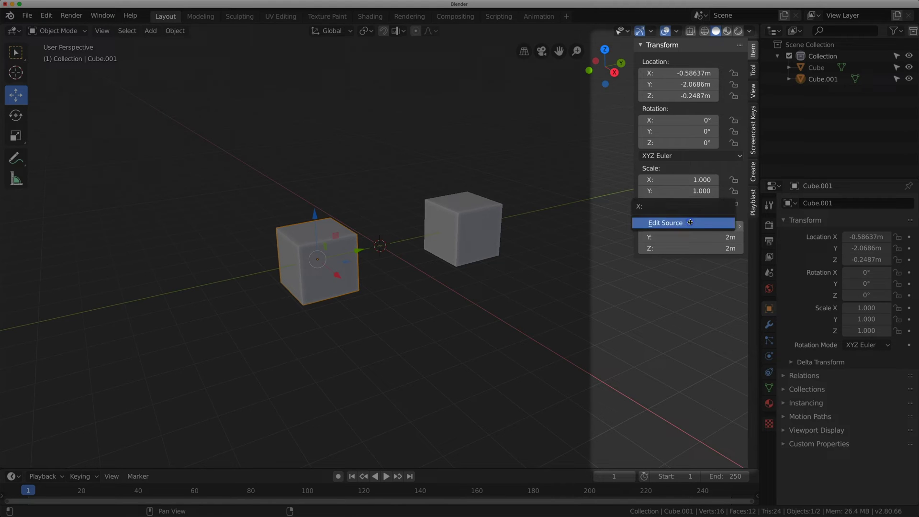
pyautogui.rightClick(692, 245)
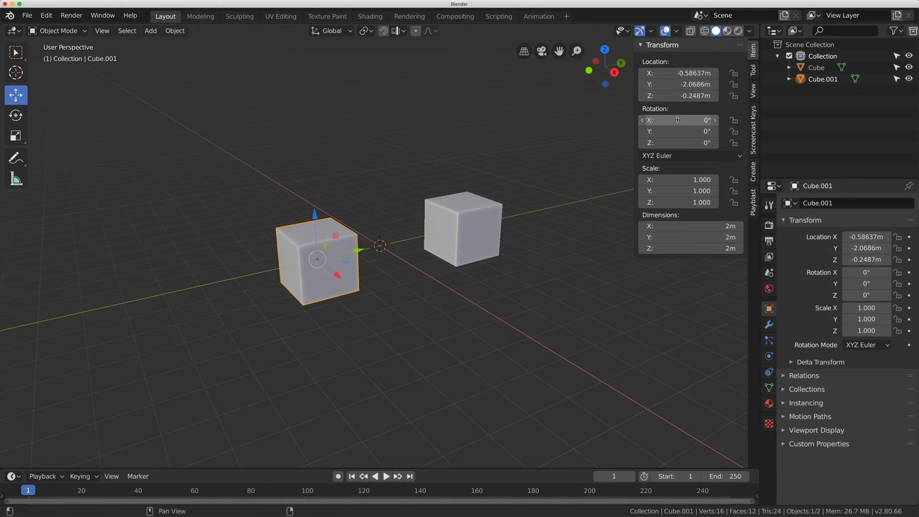
# Step: Add a driver to Cube.001's Rotation X field from its context menu
pyautogui.rightClick(678, 120)
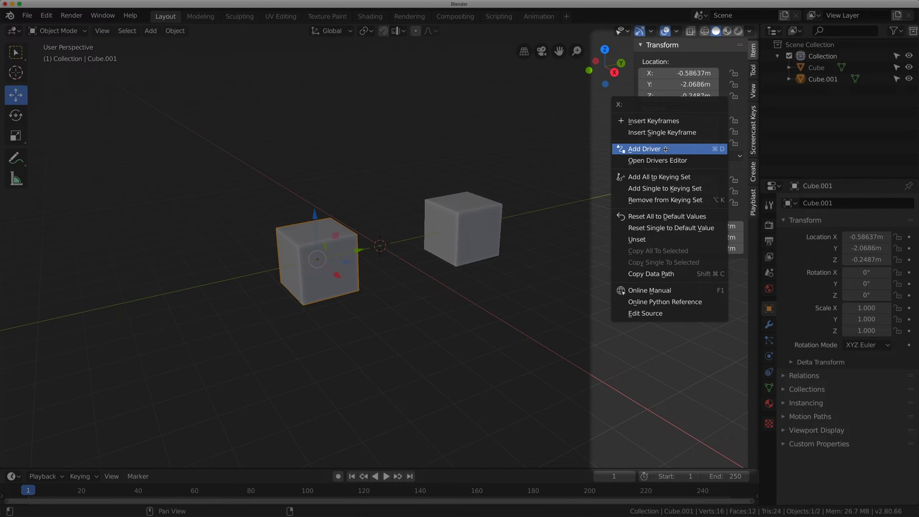
pyautogui.click(665, 149)
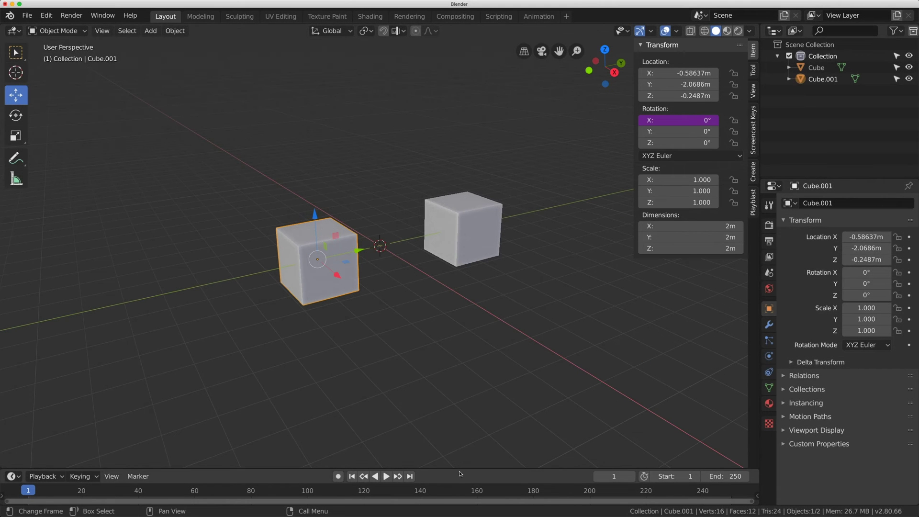
# Step: Enlarge the bottom timeline area and switch it to the Drivers editor
pyautogui.moveTo(460, 469); pyautogui.dragTo(297, 279)
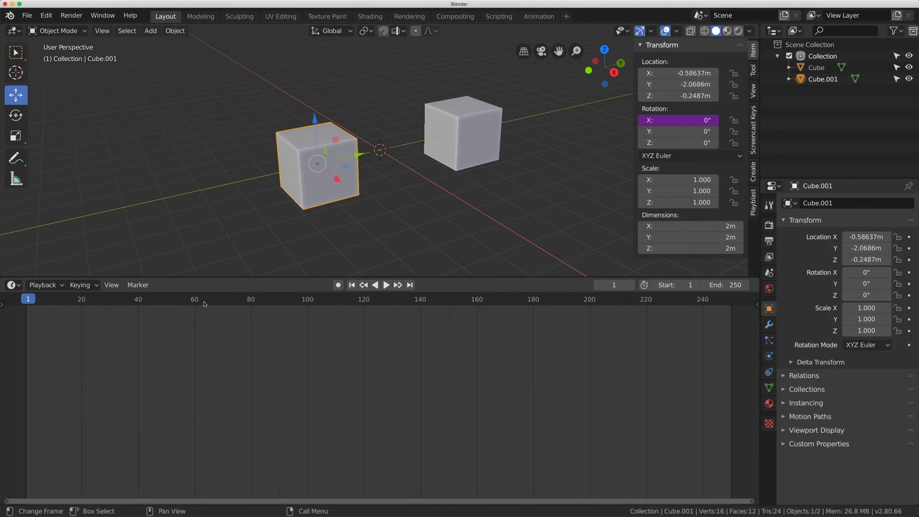
pyautogui.click(13, 285)
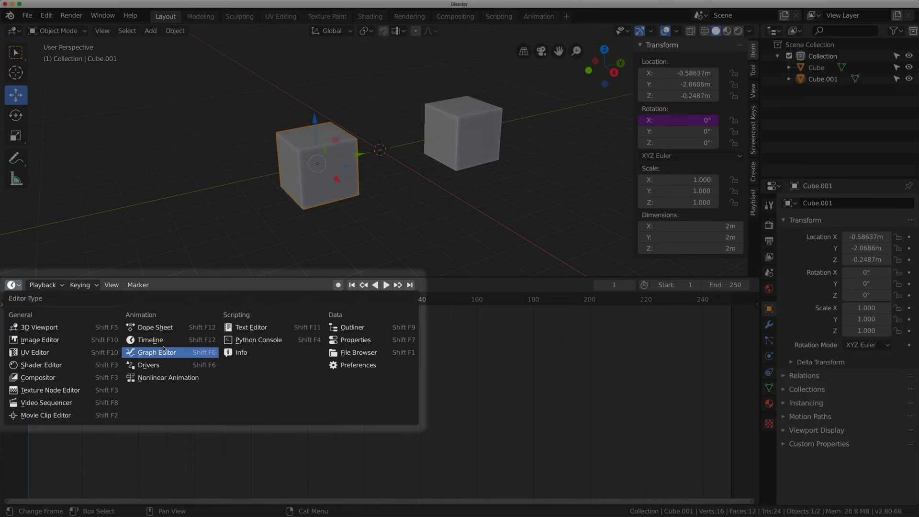
pyautogui.click(189, 365)
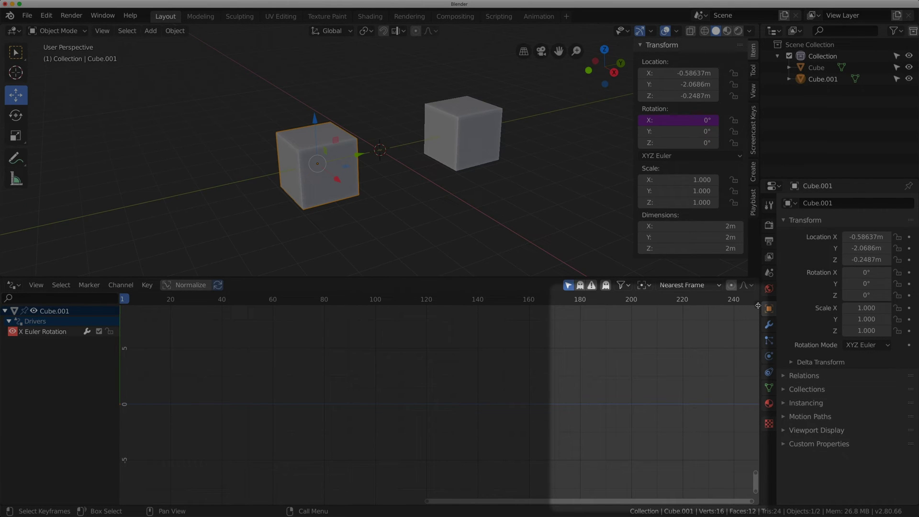
# Step: Show and widen the Drivers editor side panel for the X Euler Rotation channel
pyautogui.moveTo(757, 305); pyautogui.dragTo(747, 329)
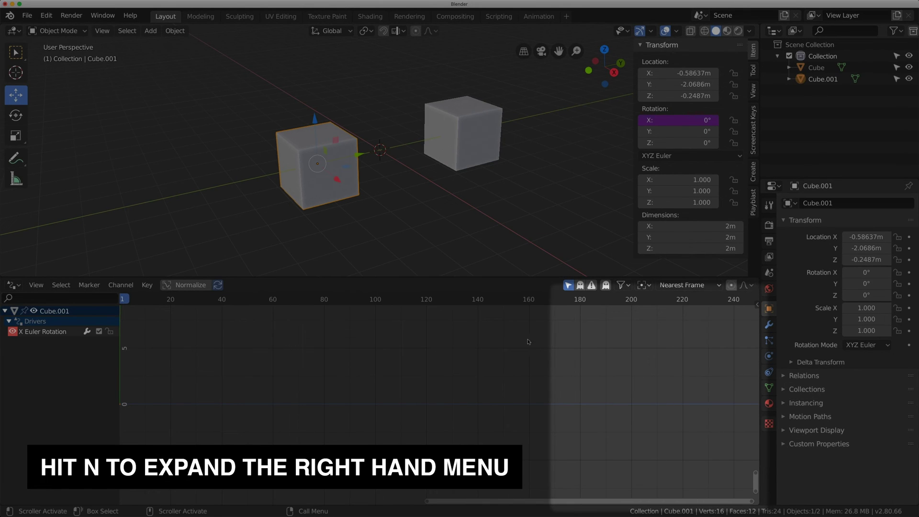
pyautogui.press('n')
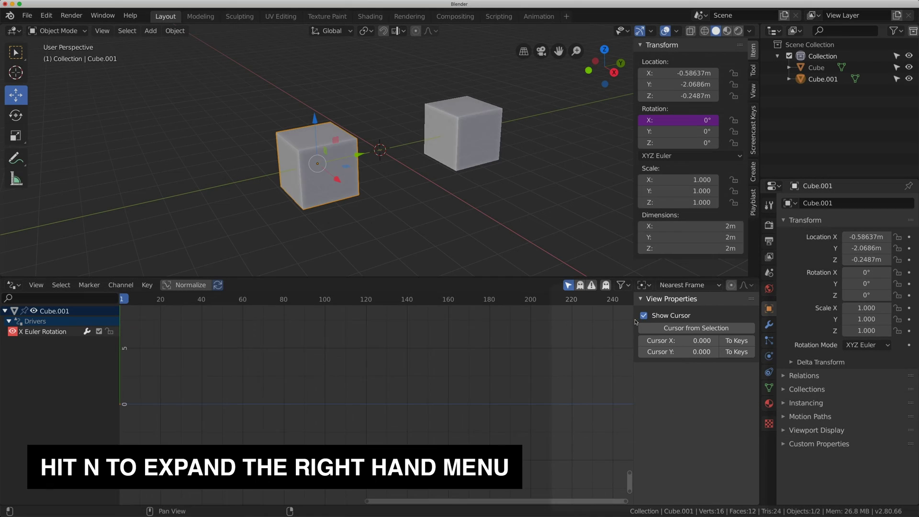
pyautogui.moveTo(632, 320); pyautogui.dragTo(616, 321)
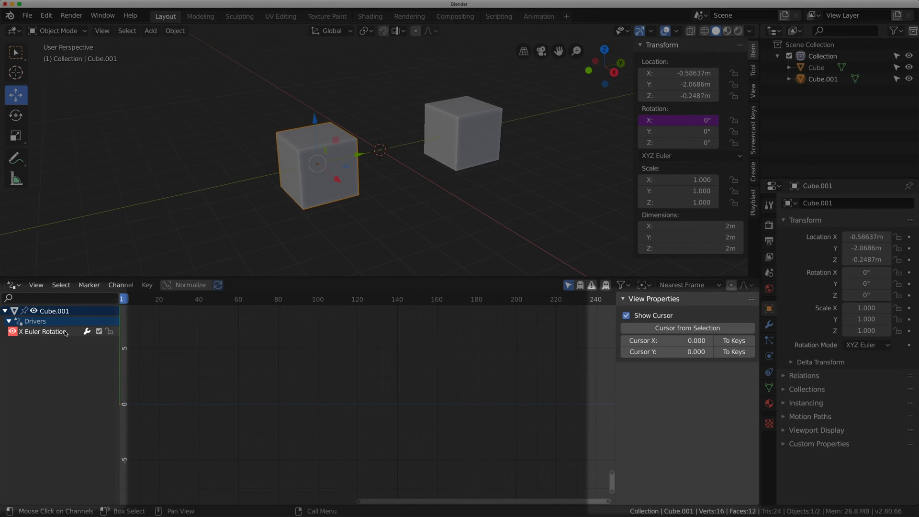
pyautogui.click(49, 334)
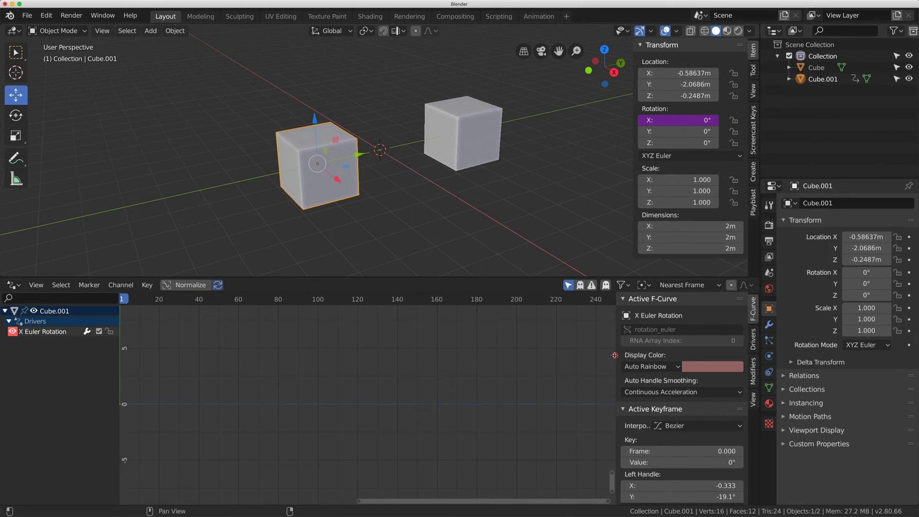
pyautogui.moveTo(616, 356); pyautogui.dragTo(476, 353)
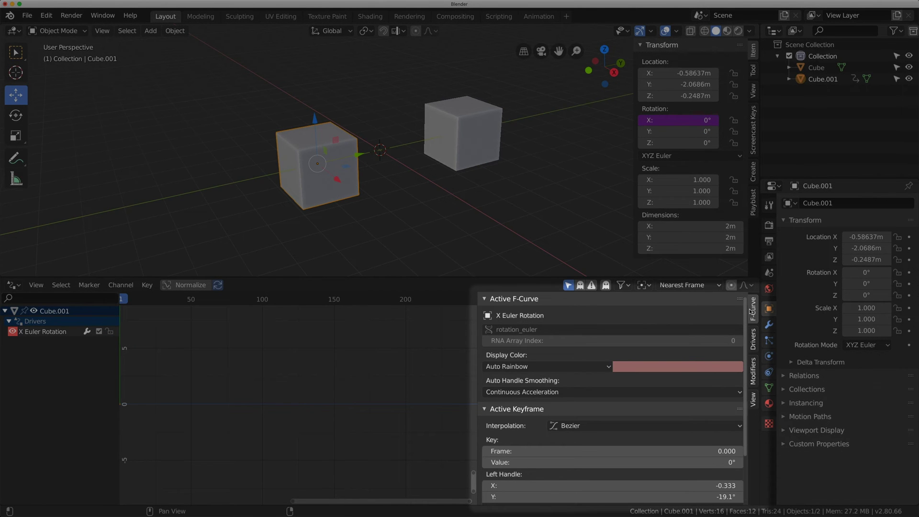
# Step: View the Drivers tab settings, keeping the driver type as Scripted Expression
pyautogui.click(754, 340)
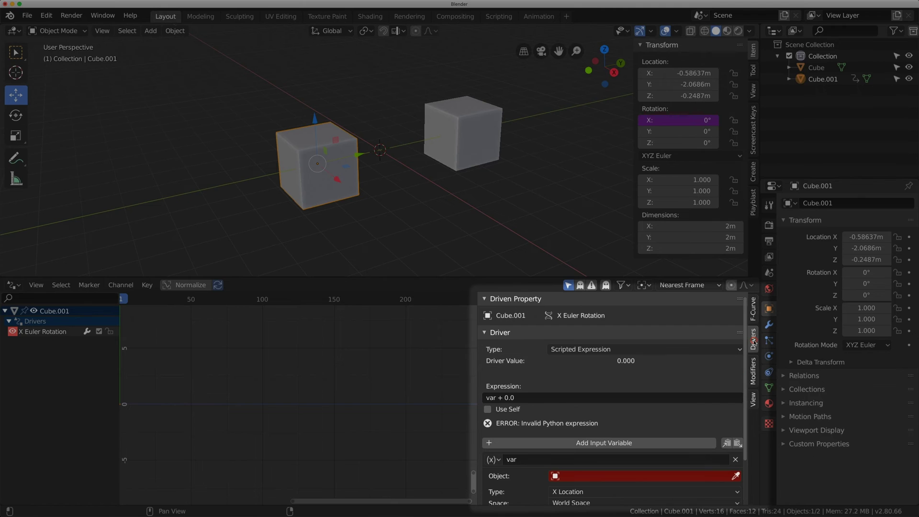
pyautogui.scroll(-2, 685, 379)
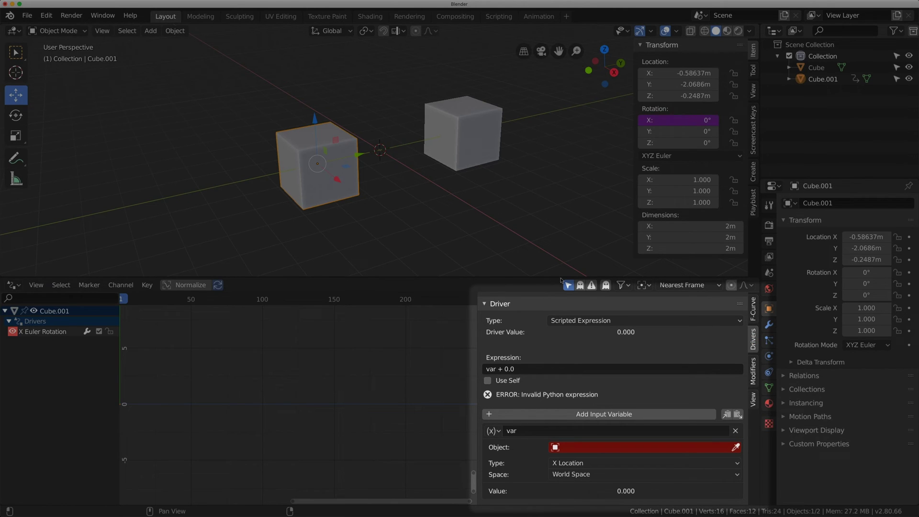
pyautogui.moveTo(546, 278); pyautogui.dragTo(545, 245)
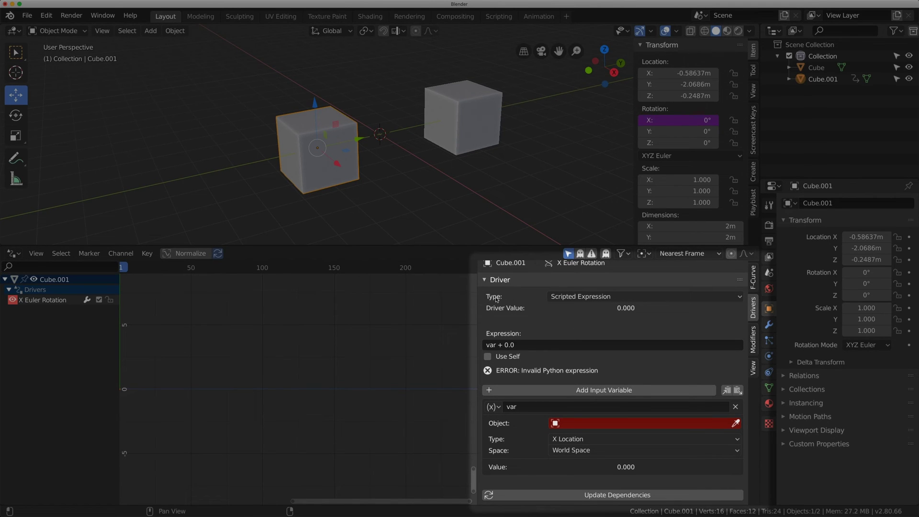
pyautogui.click(570, 298)
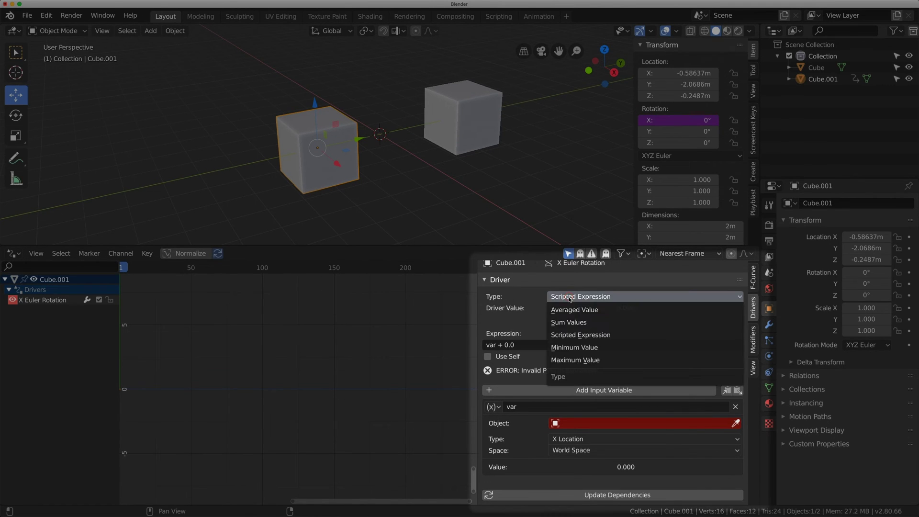
pyautogui.click(573, 336)
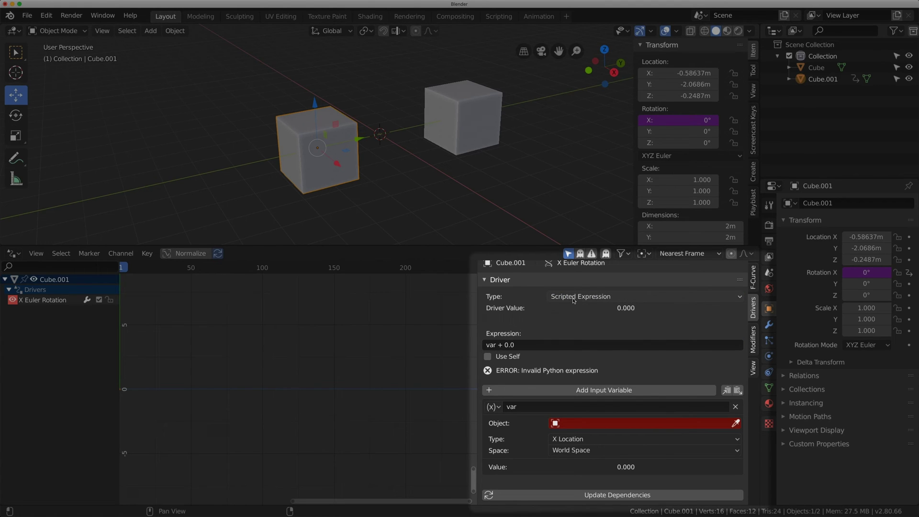
pyautogui.click(592, 299)
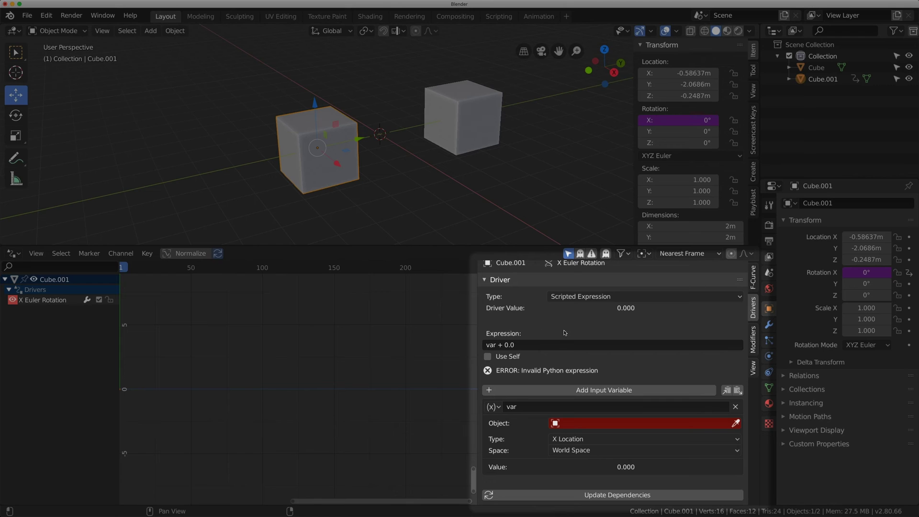
# Step: Change the driver expression to 'var'
pyautogui.click(538, 345)
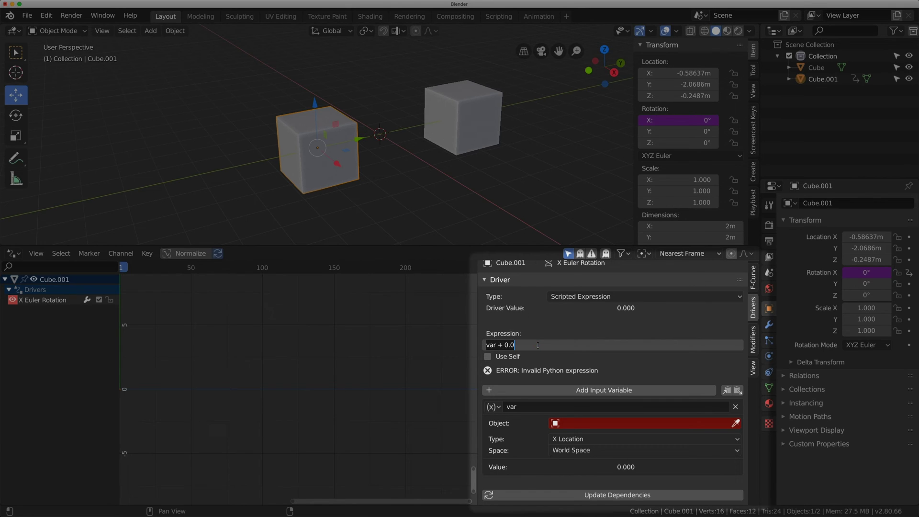
pyautogui.write('var')
pyautogui.press('Return')
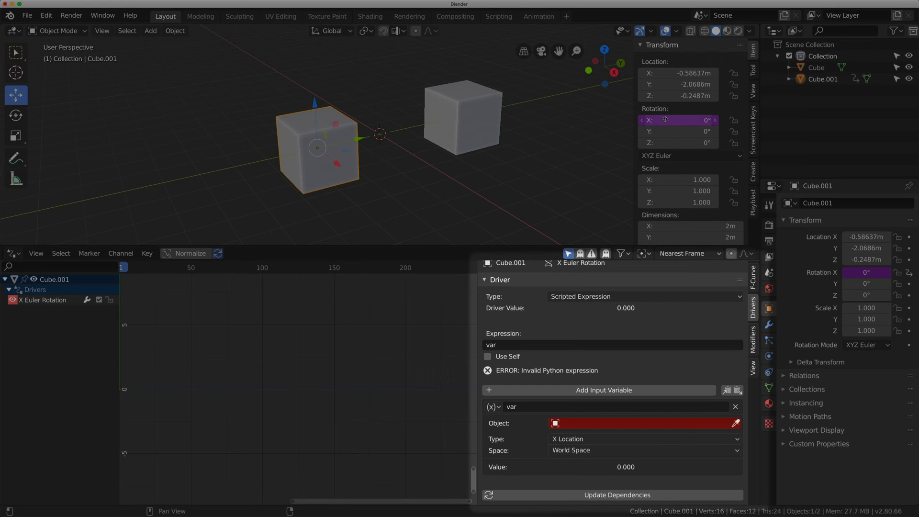
# Step: Set the variable to read Cube's Z Location in Local Space
pyautogui.moveTo(820, 69); pyautogui.dragTo(589, 421)
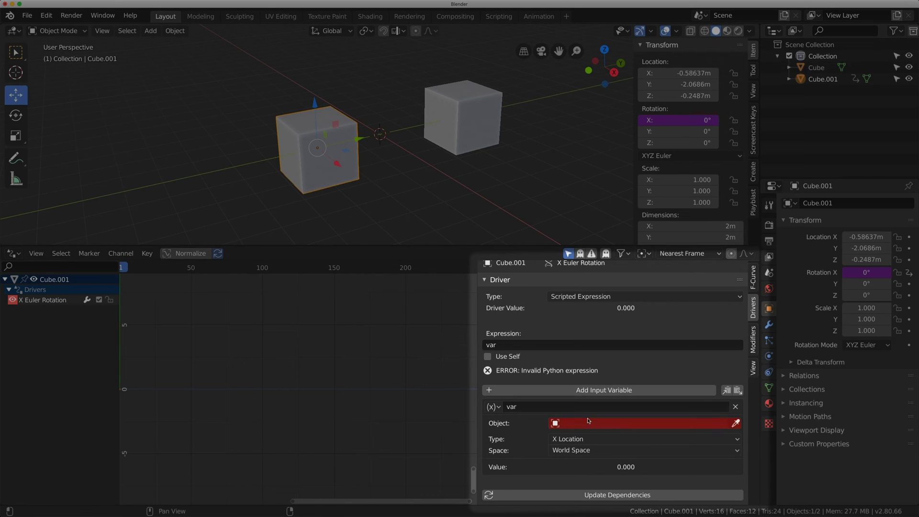
pyautogui.click(585, 425)
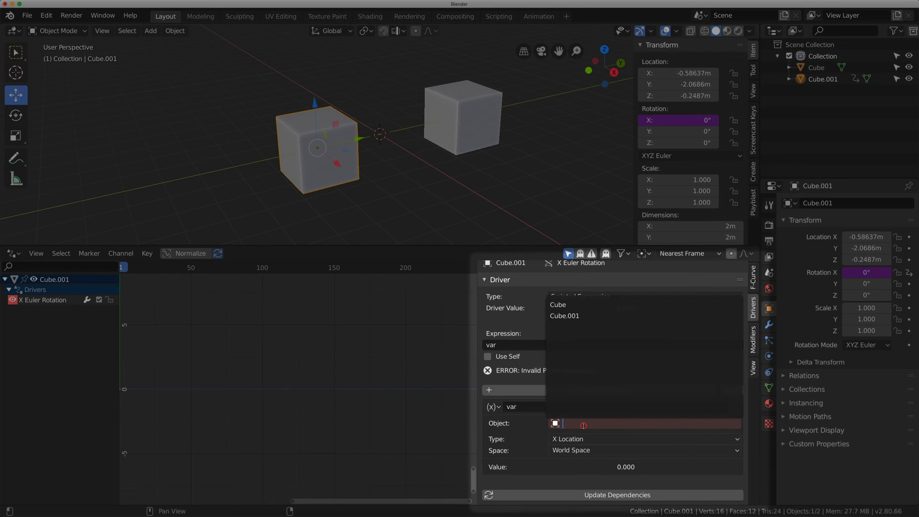
pyautogui.click(567, 305)
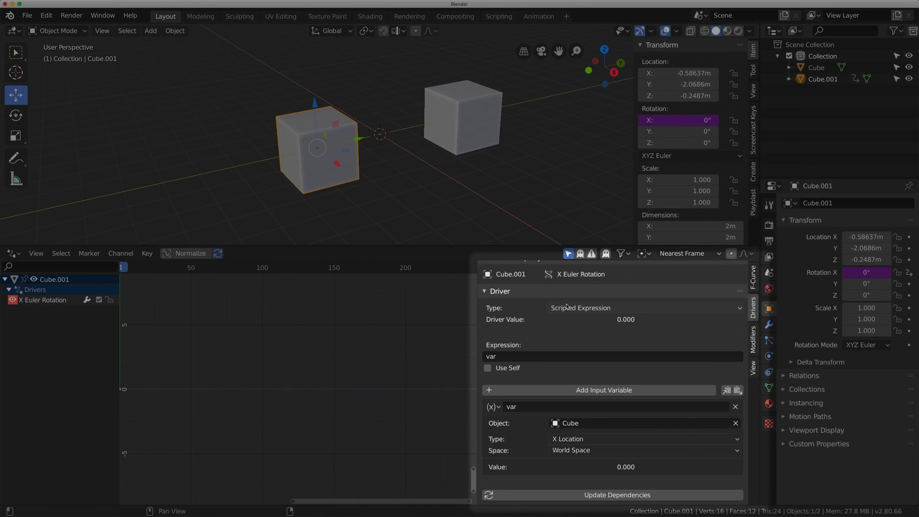
pyautogui.click(587, 440)
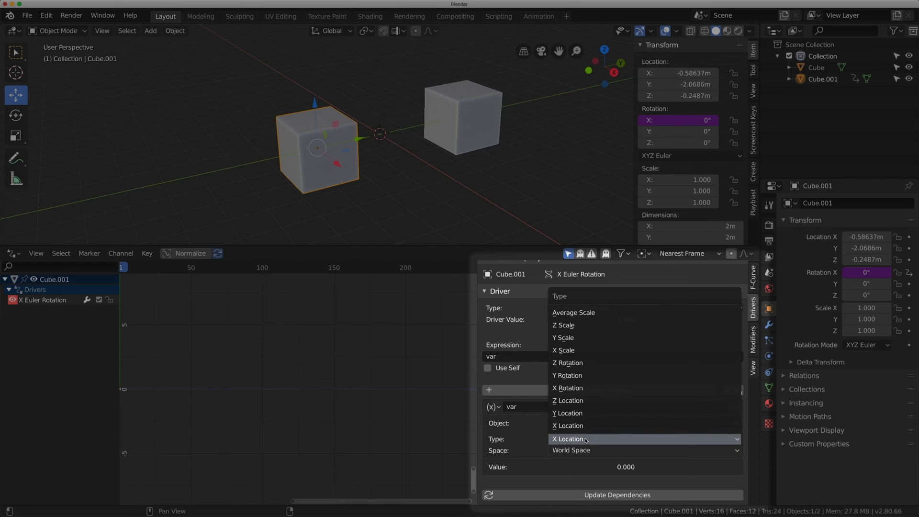
pyautogui.click(574, 402)
pyautogui.click(571, 450)
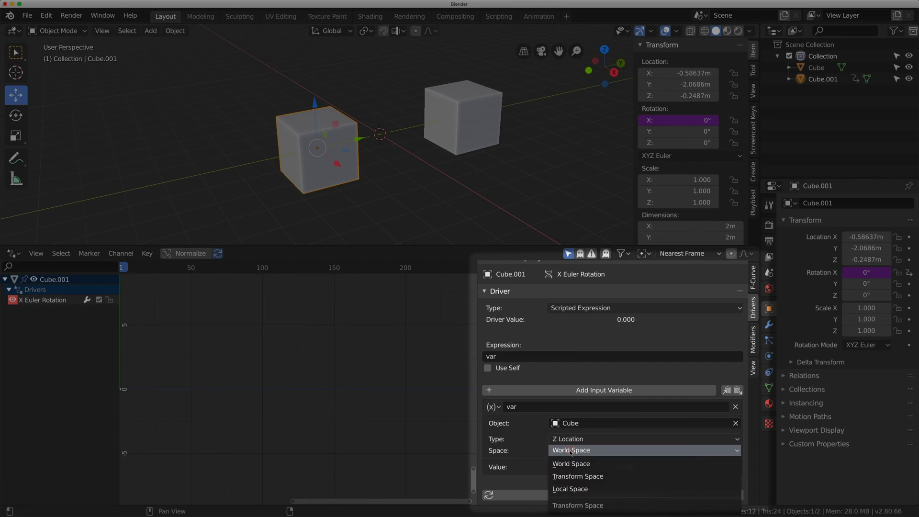
pyautogui.click(572, 490)
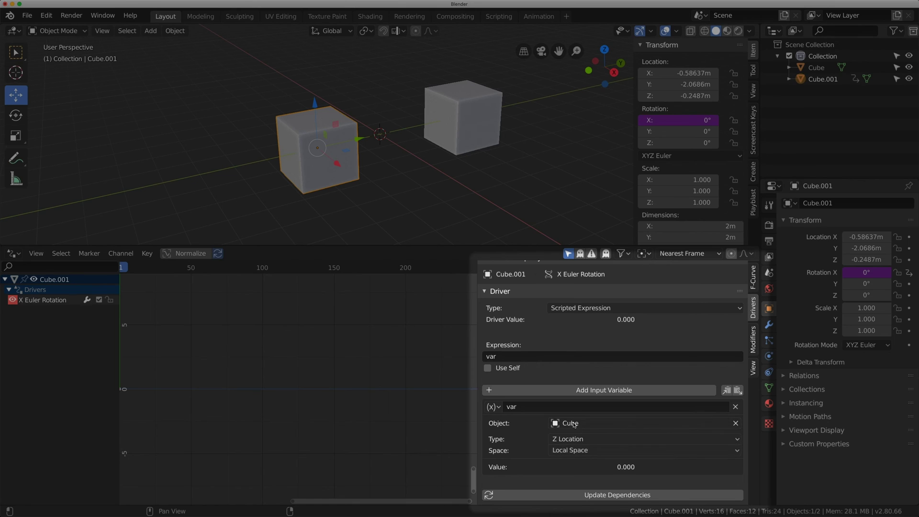
pyautogui.click(575, 451)
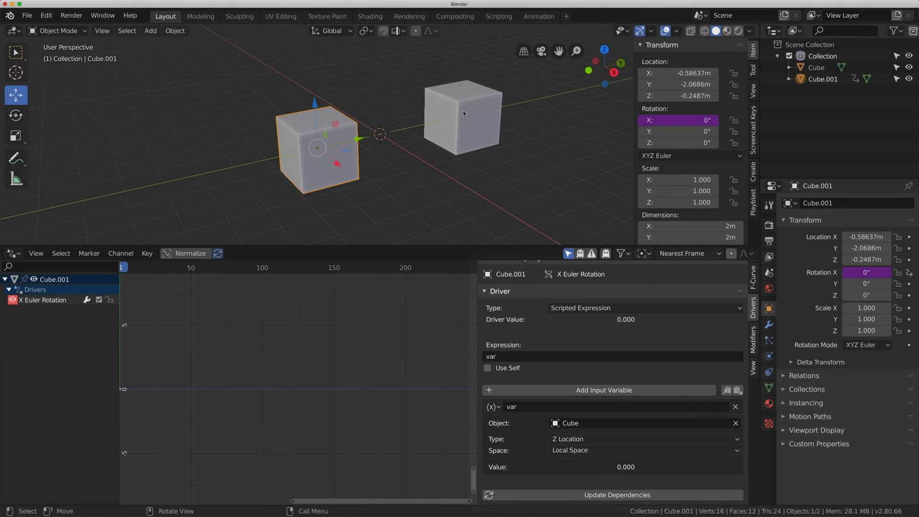
# Step: Move Cube along Z and check that Cube.001 tilts, then grab Cube along Z again
pyautogui.click(463, 113)
pyautogui.press('g')
pyautogui.press('z')
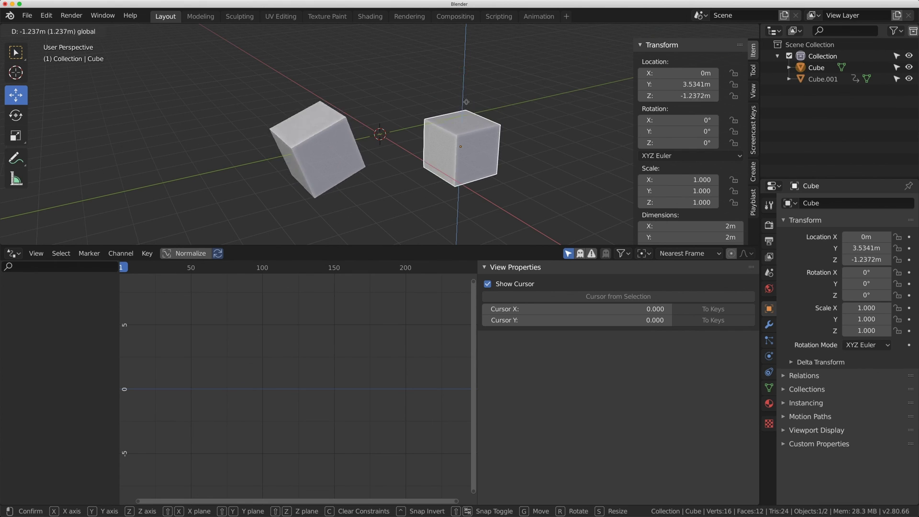
pyautogui.click(460, 71)
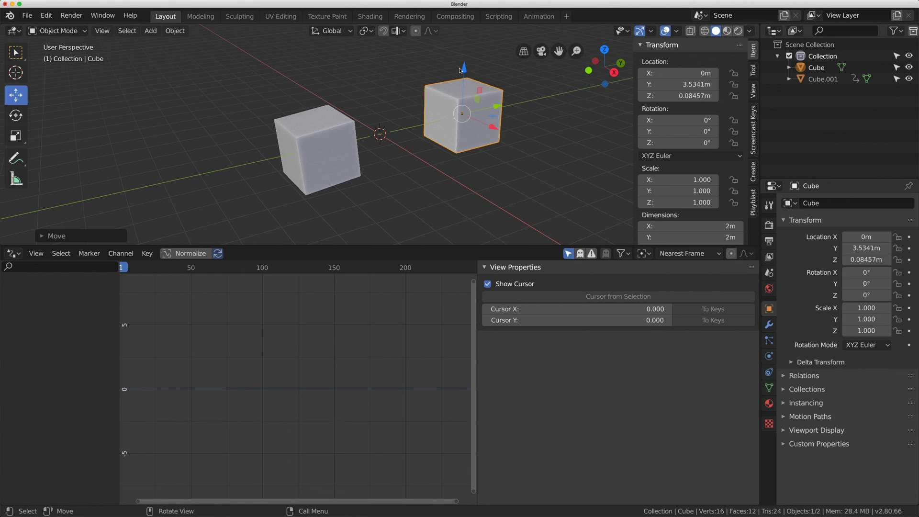
pyautogui.click(346, 123)
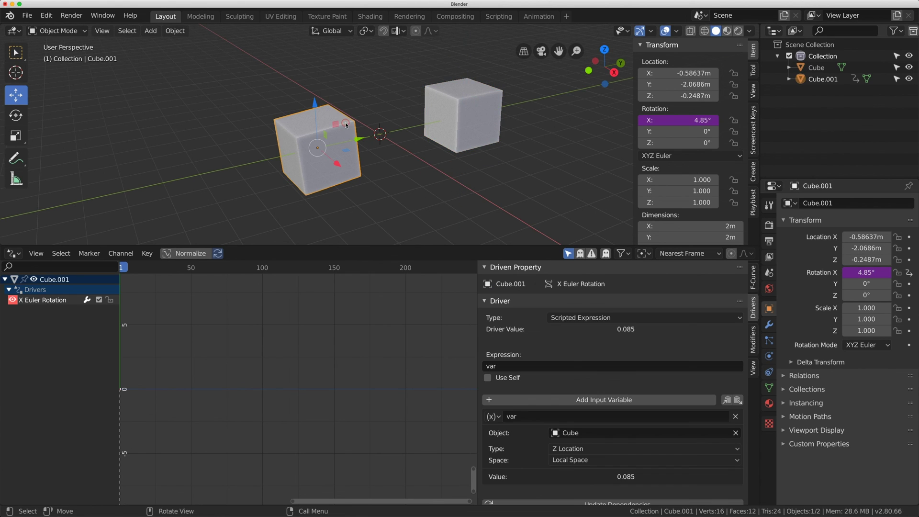
pyautogui.click(469, 113)
pyautogui.press('g')
pyautogui.press('z')
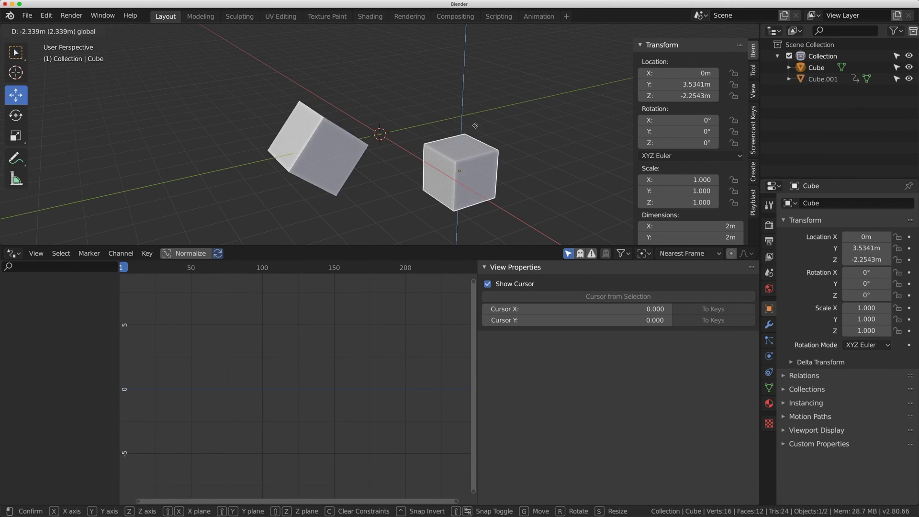
# Step: Drop Cube at Z 1.0189 m and switch the driver variable to Cube's Z Scale
pyautogui.click(482, 53)
pyautogui.click(317, 146)
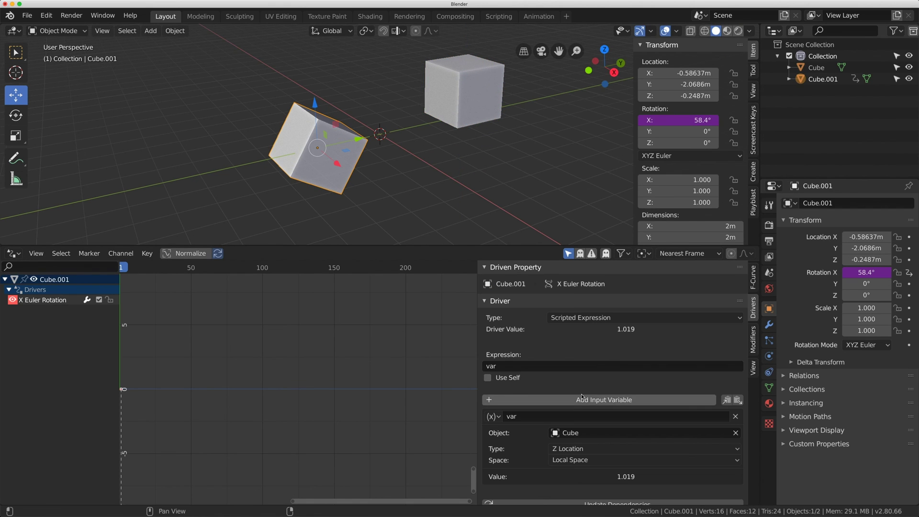
pyautogui.click(573, 450)
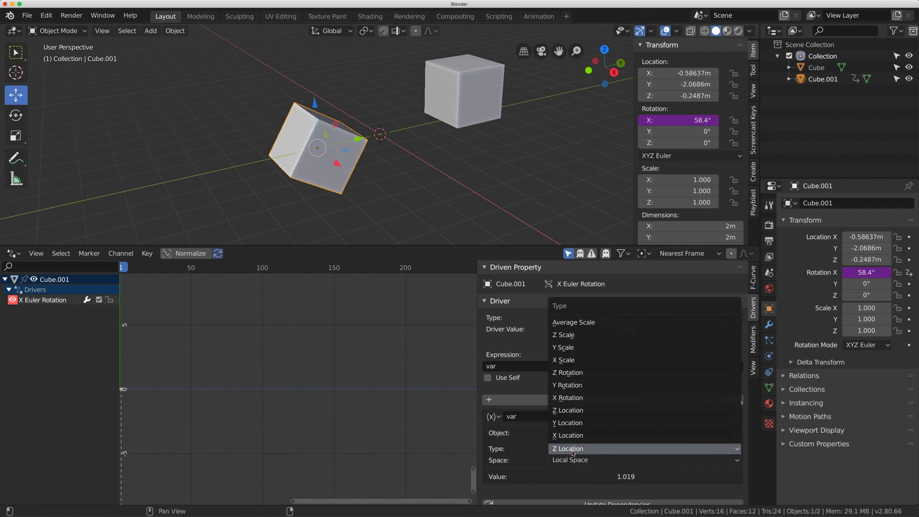
pyautogui.click(581, 334)
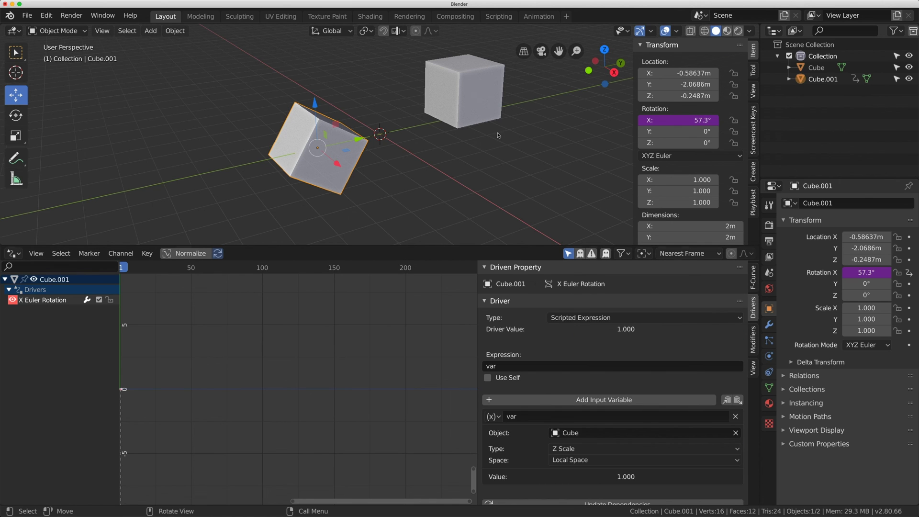
# Step: Test Z-axis scaling on Cube, then cancel to restore its size
pyautogui.click(454, 78)
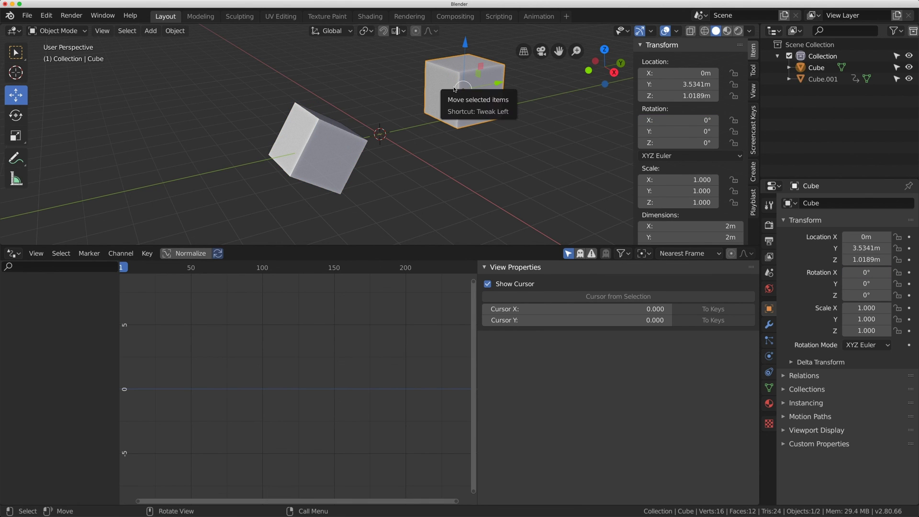
pyautogui.press('s')
pyautogui.press('z')
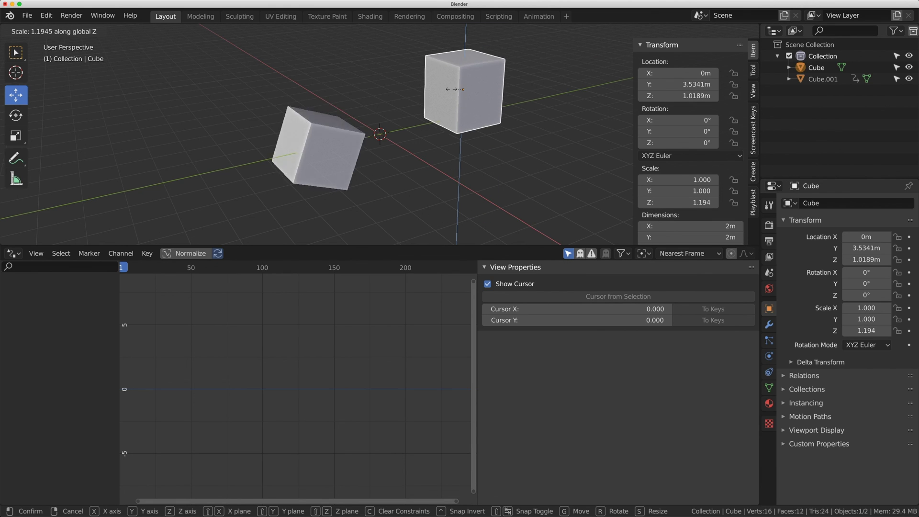
pyautogui.press('Escape')
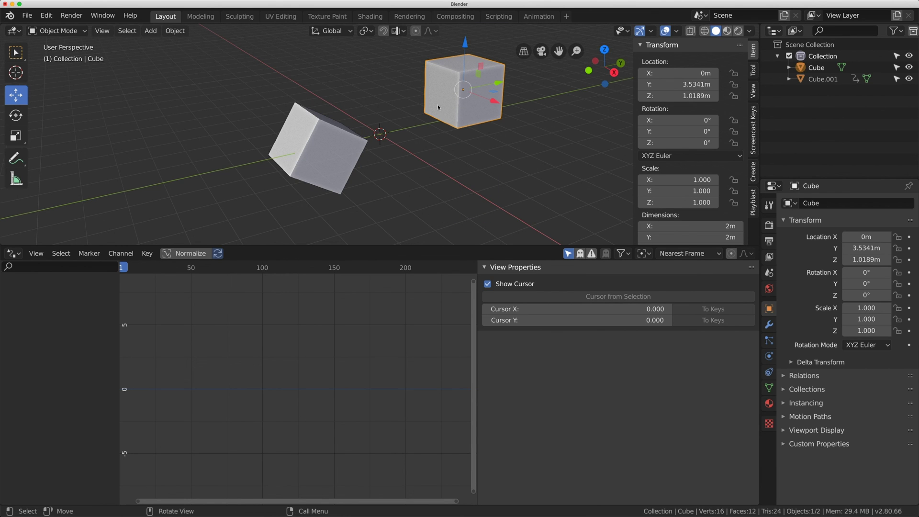